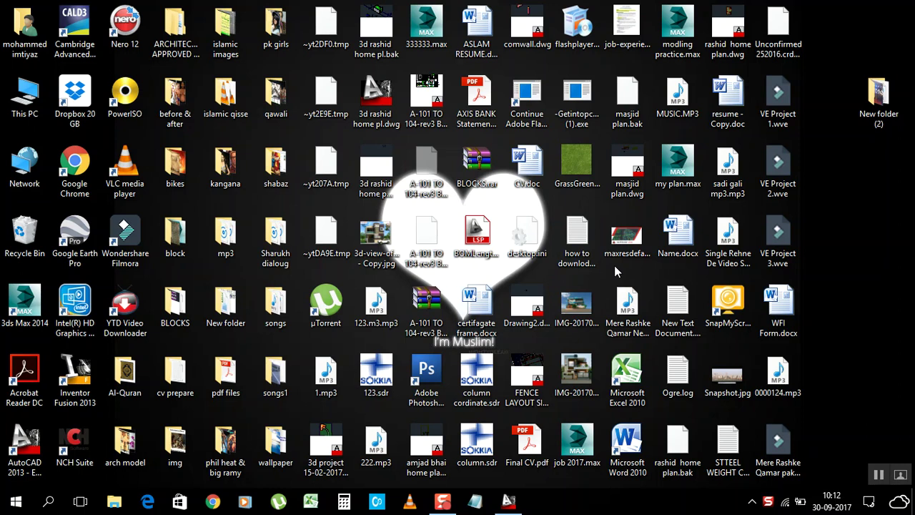
# Restore the AutoCAD window showing FENCE NGL GENERAL SITE -02 Fence.dwg from the taskbar
pyautogui.click(508, 503)
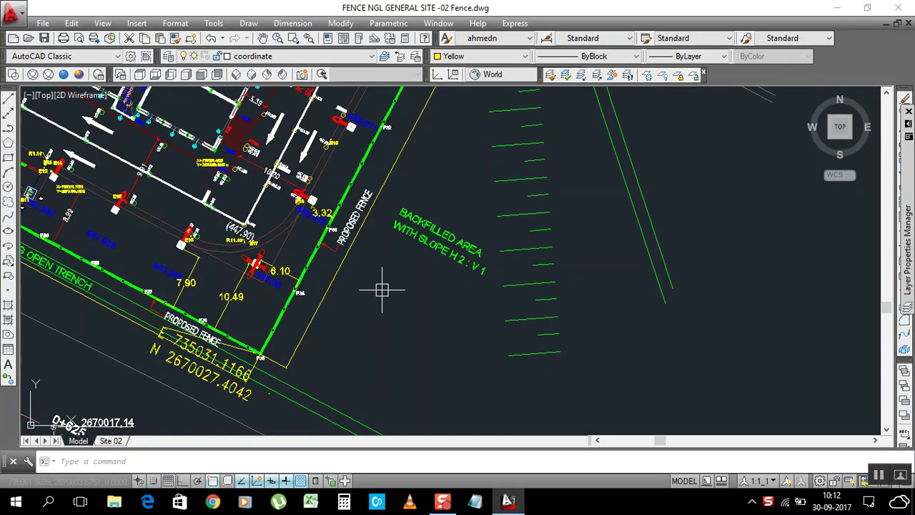
pyautogui.scroll(2, 551, 233)
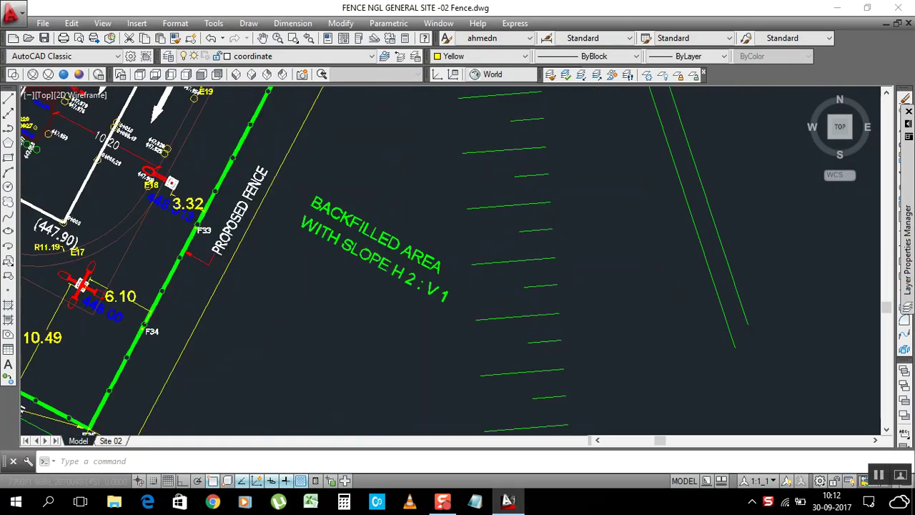
pyautogui.scroll(-2, 463, 188)
pyautogui.scroll(2, 490, 235)
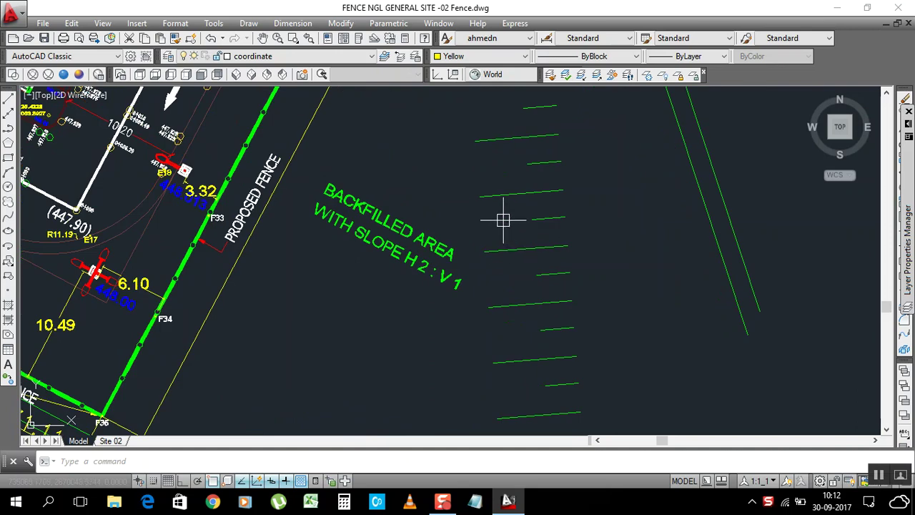
pyautogui.scroll(-2, 511, 224)
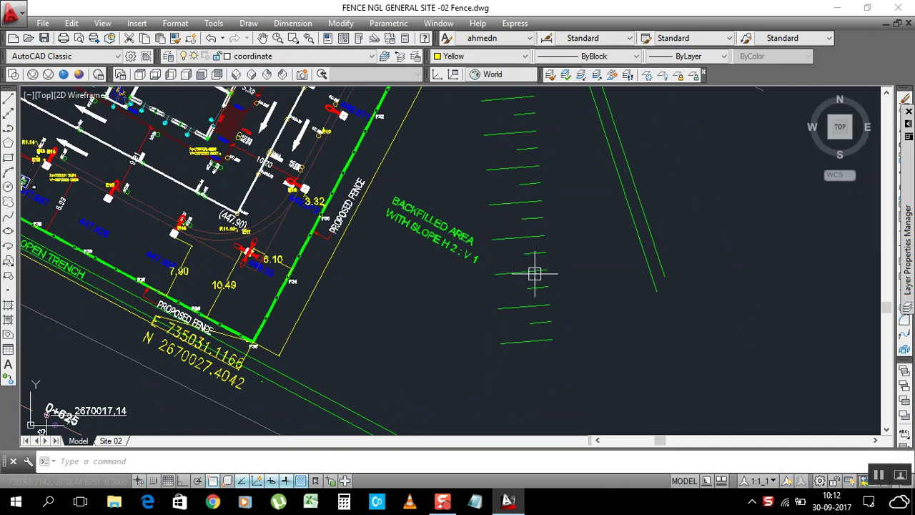
pyautogui.scroll(1, 536, 290)
pyautogui.scroll(-4, 538, 286)
pyautogui.scroll(3, 547, 267)
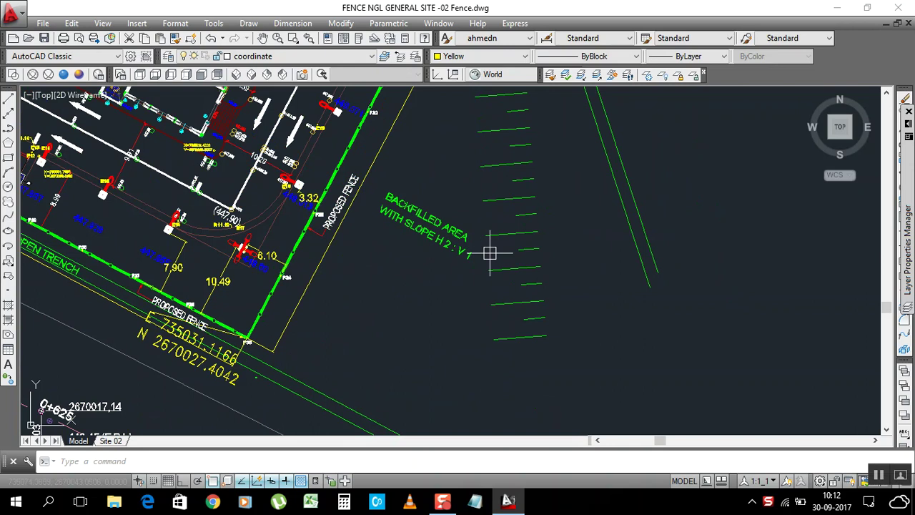
pyautogui.scroll(-2, 492, 320)
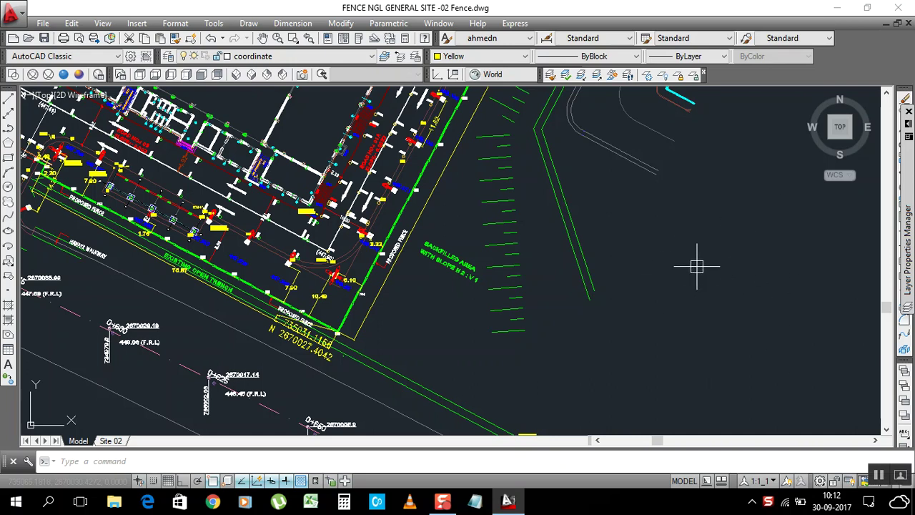
# Load the DET-SAU.LSP routine from the lisp folder through Load Application
pyautogui.click(214, 24)
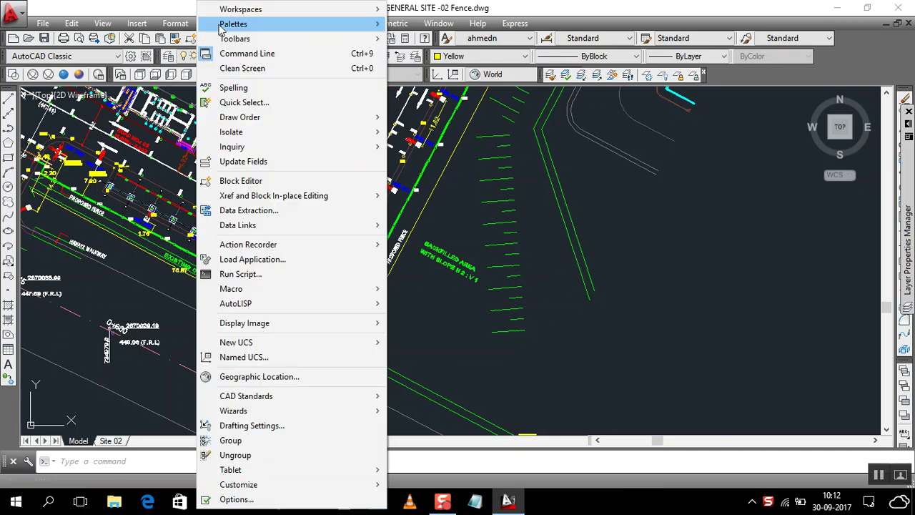
pyautogui.click(183, 6)
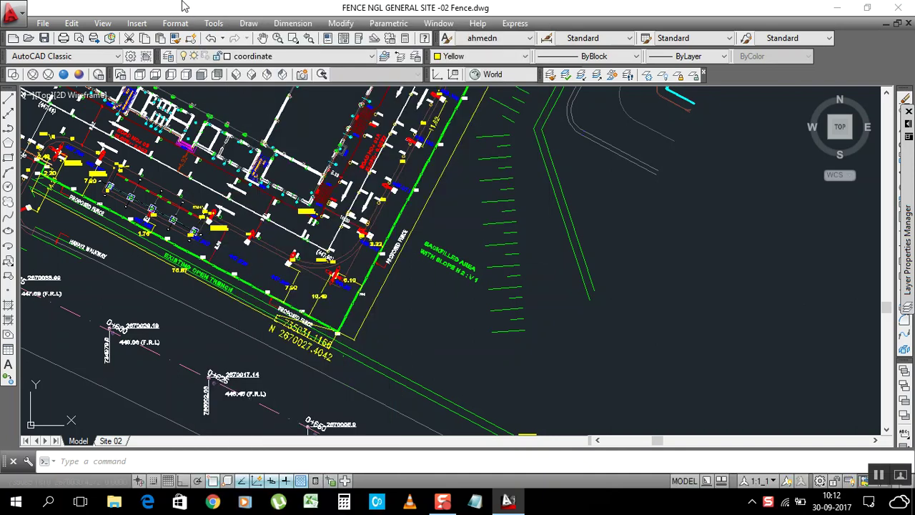
pyautogui.click(215, 25)
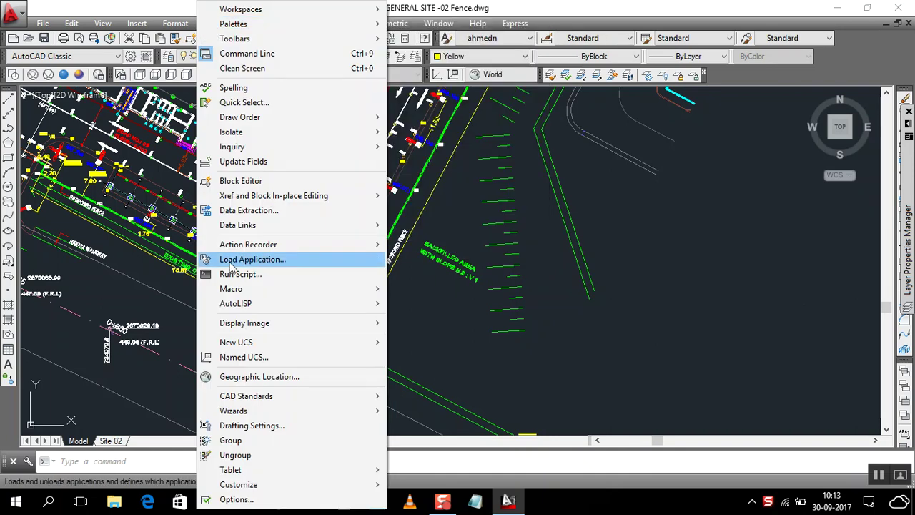
pyautogui.click(252, 261)
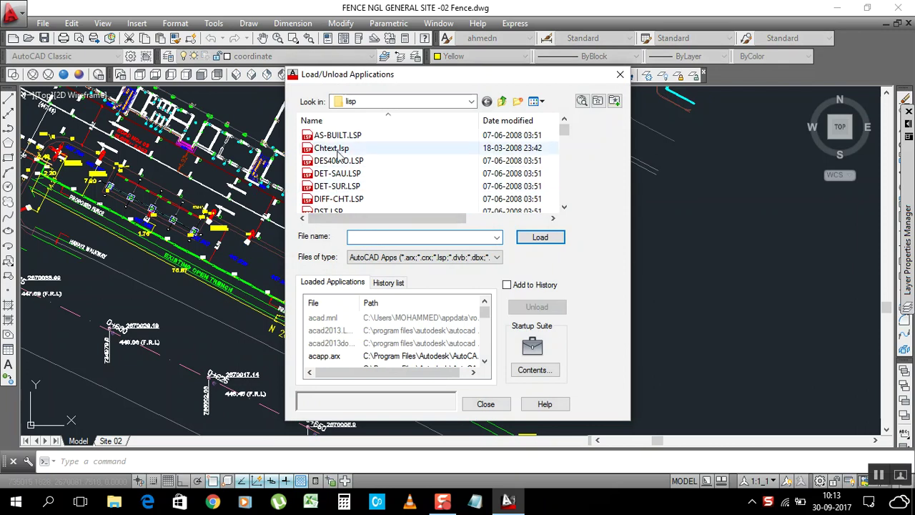
pyautogui.click(429, 100)
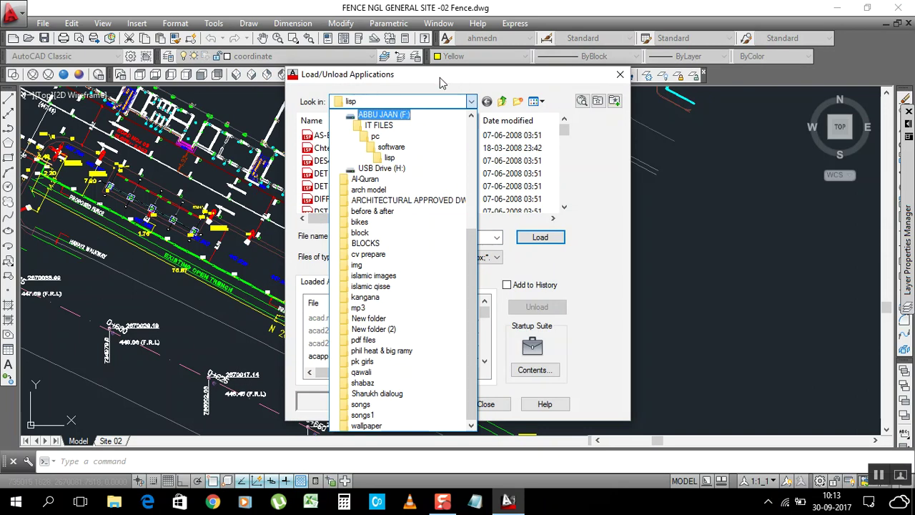
pyautogui.click(441, 84)
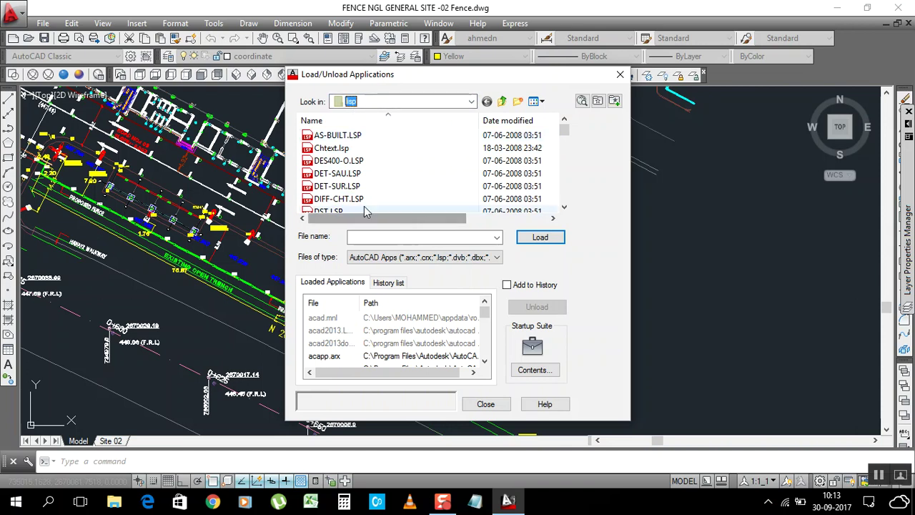
pyautogui.click(374, 238)
pyautogui.click(336, 172)
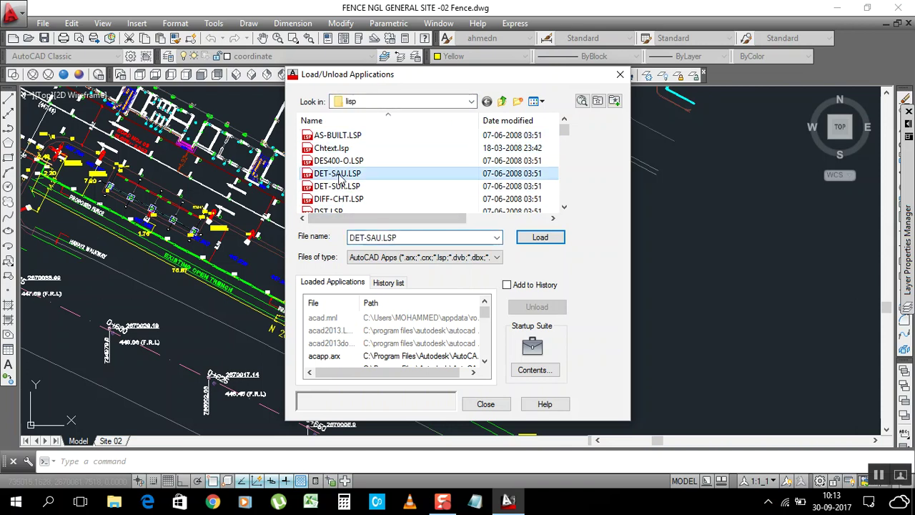
pyautogui.click(399, 237)
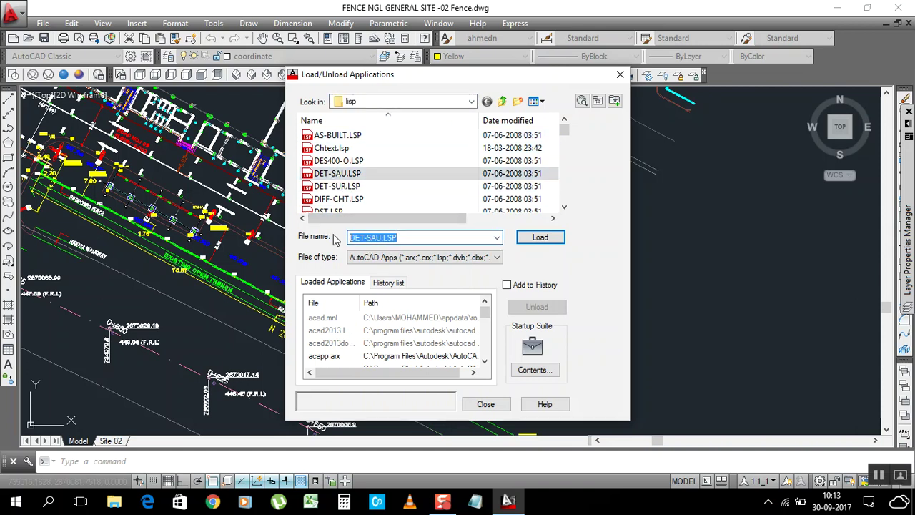
pyautogui.click(538, 238)
# Find POA.LSP by entering 'poa' as the file name, load it, and close the dialog
pyautogui.click(213, 24)
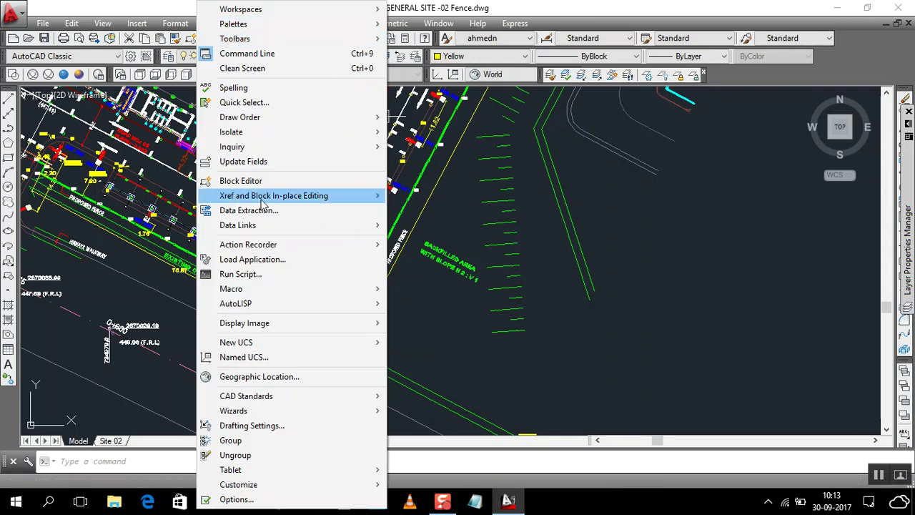
pyautogui.click(293, 260)
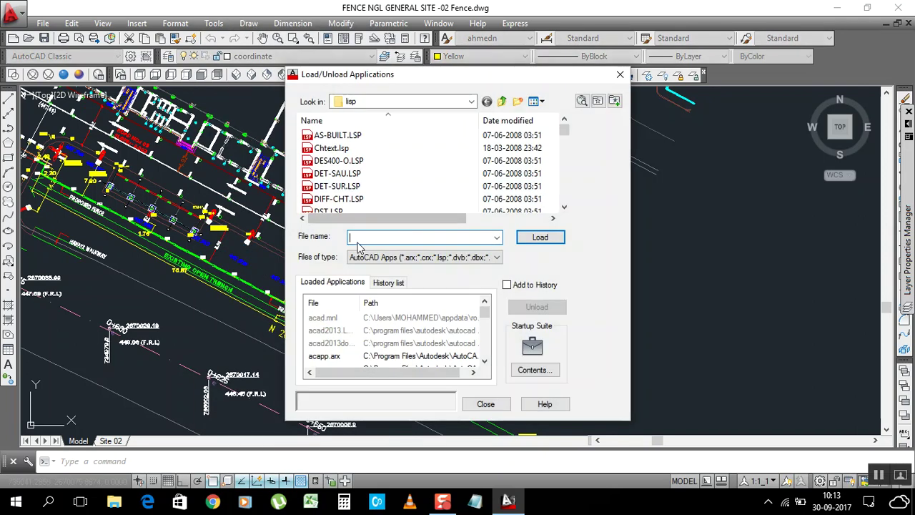
pyautogui.click(363, 237)
pyautogui.write('po')
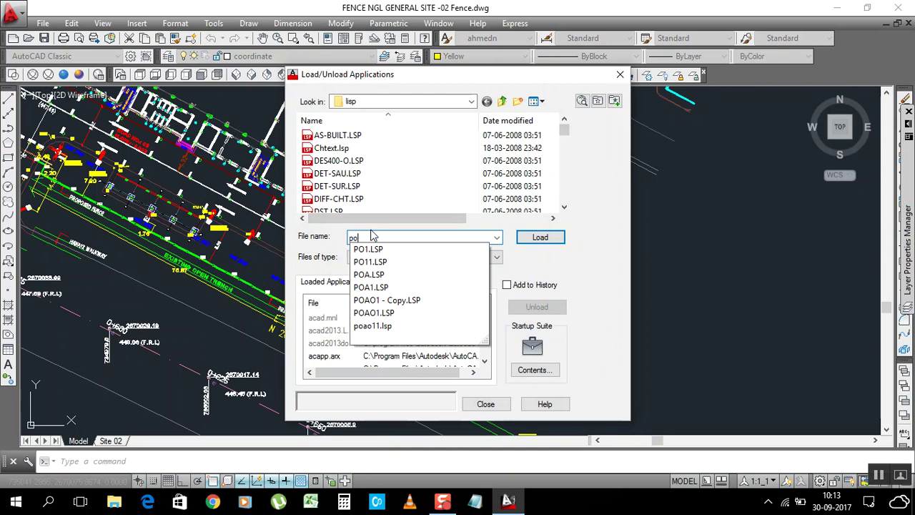
pyautogui.write('a')
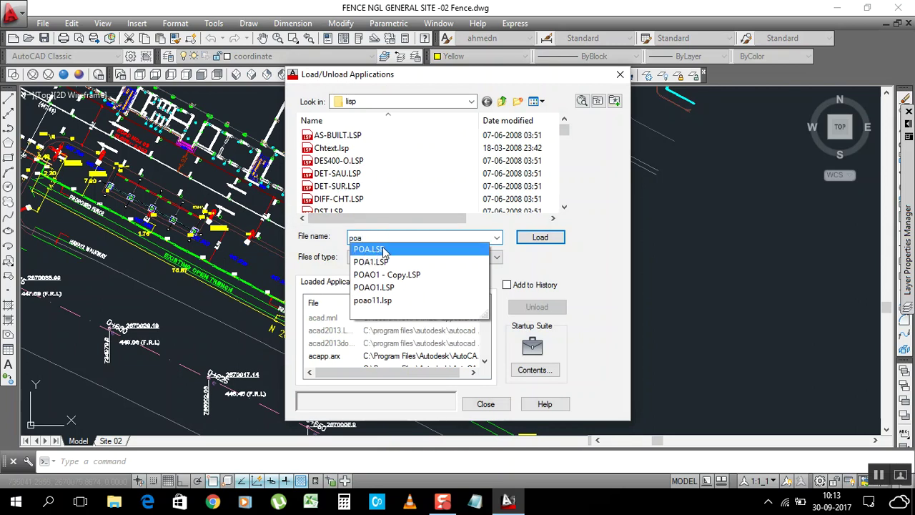
pyautogui.click(365, 250)
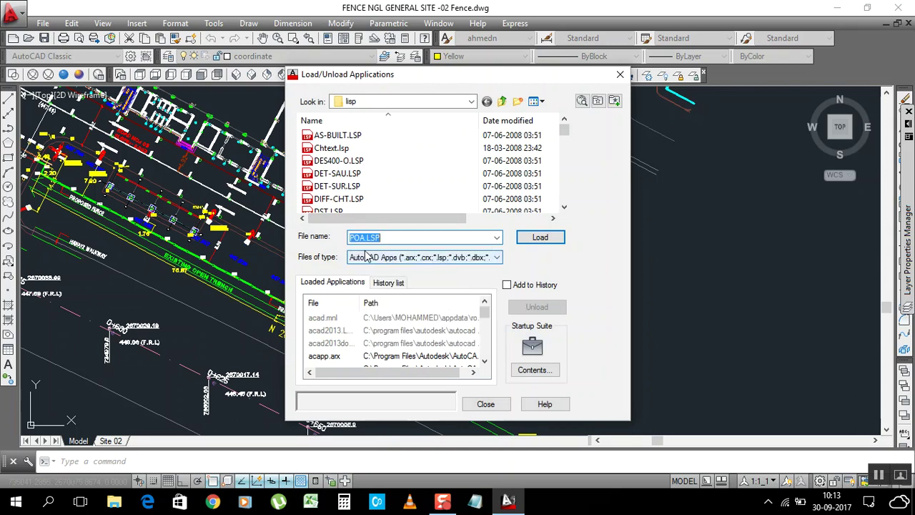
pyautogui.click(541, 238)
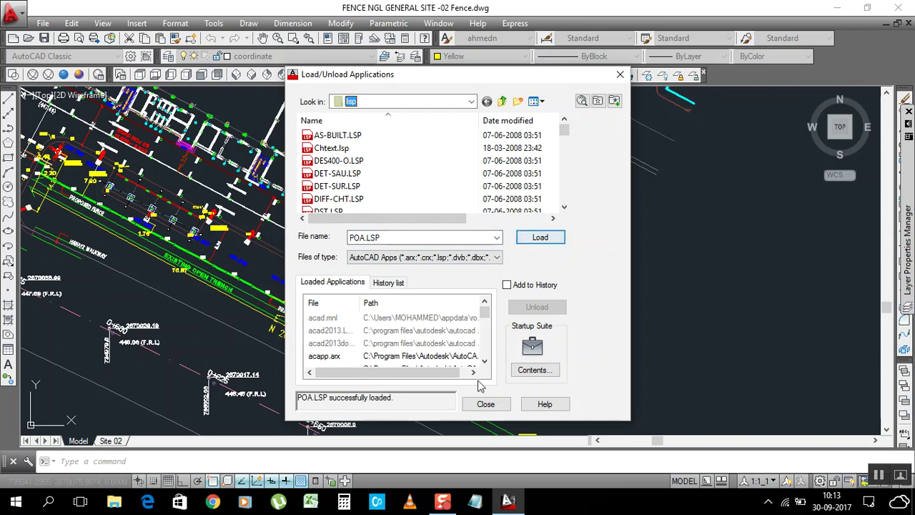
pyautogui.click(486, 404)
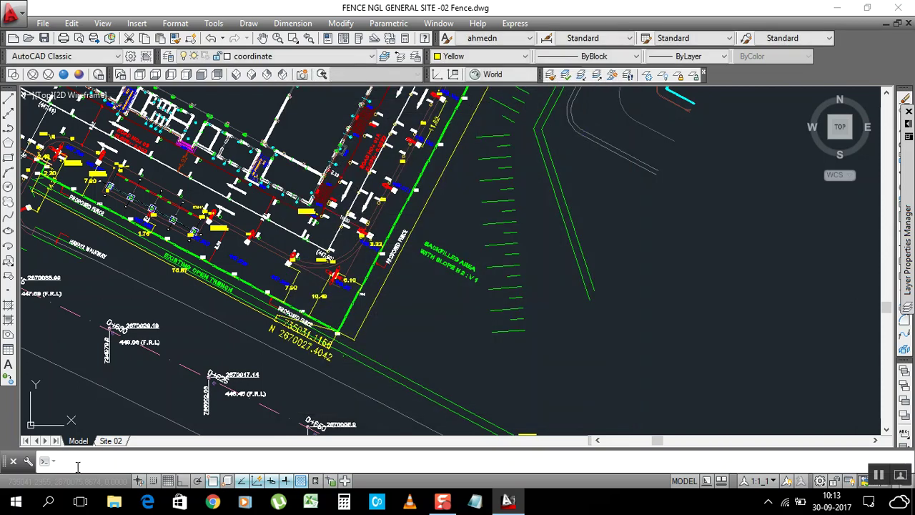
# Run the POA command and pick the first and second fence points
pyautogui.write('poa')
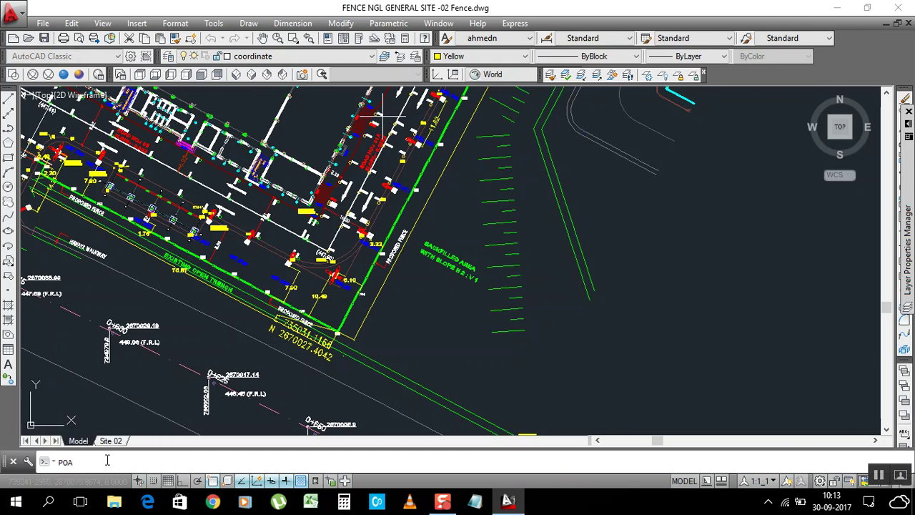
pyautogui.press('Return')
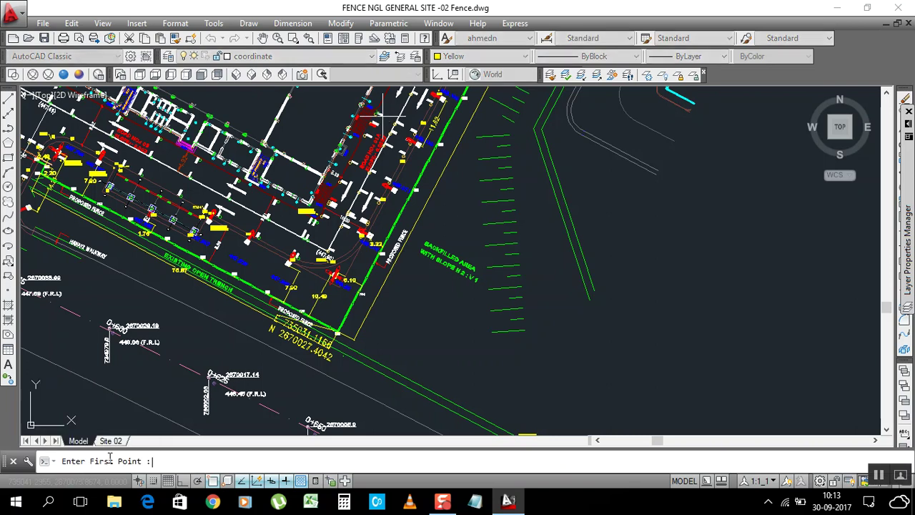
pyautogui.click(492, 331)
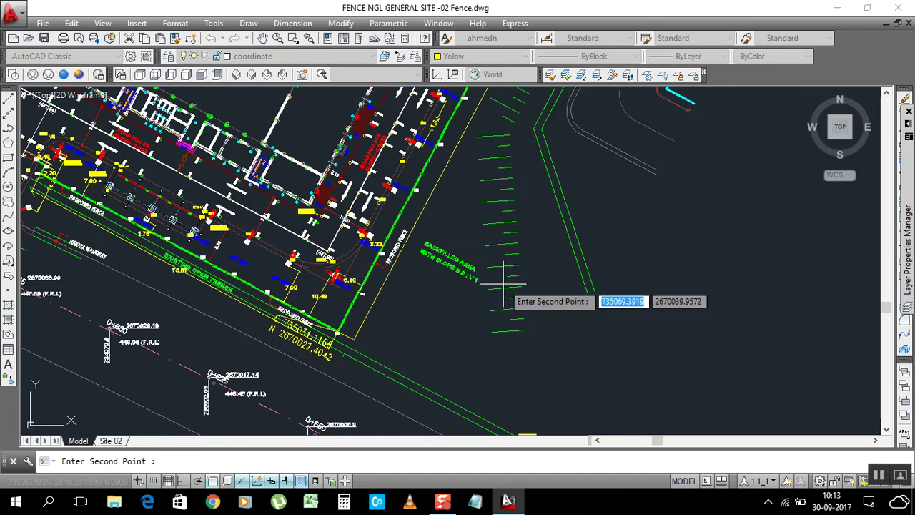
pyautogui.click(494, 308)
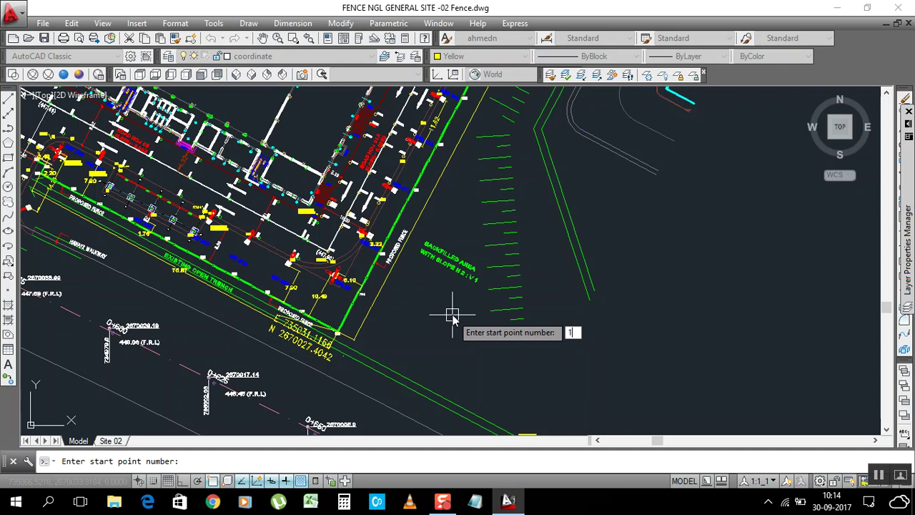
# Start numbering at 1 and place the coordinate table in empty space, listing P 1 and P 2
pyautogui.press('Return')
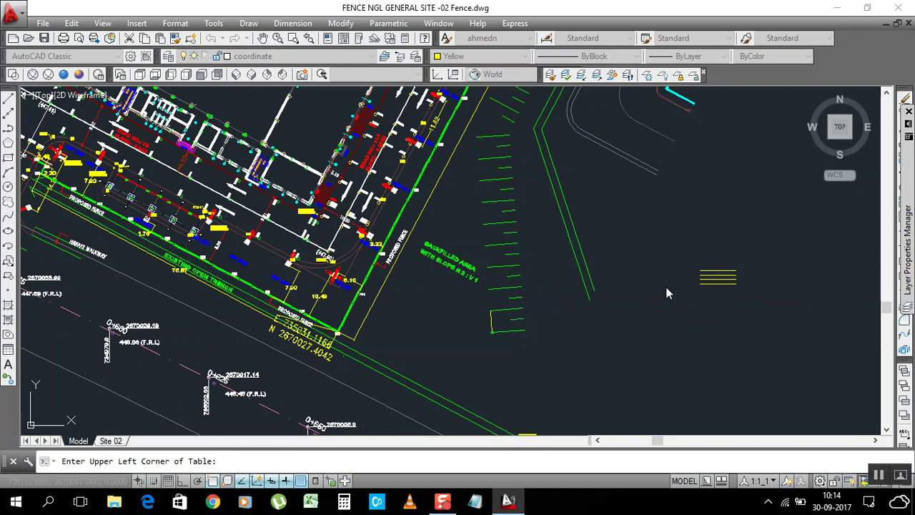
pyautogui.click(739, 269)
pyautogui.scroll(8, 705, 272)
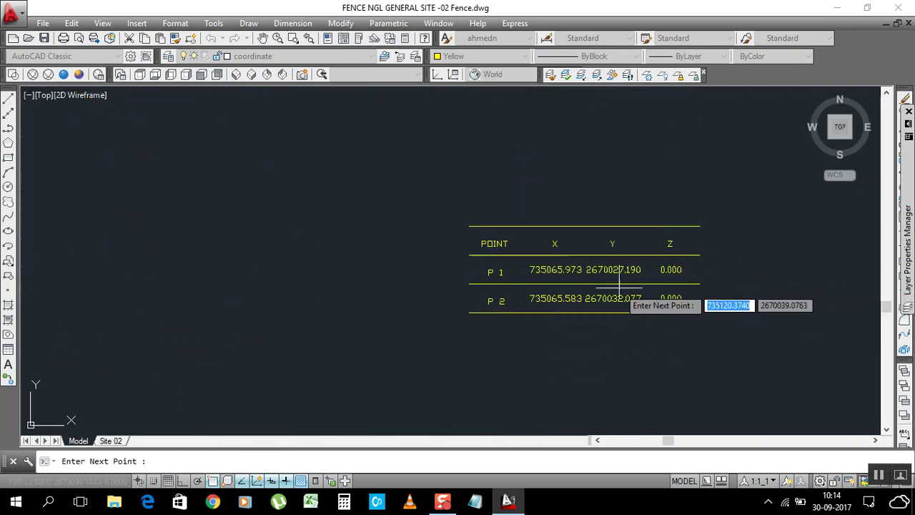
pyautogui.scroll(2, 539, 312)
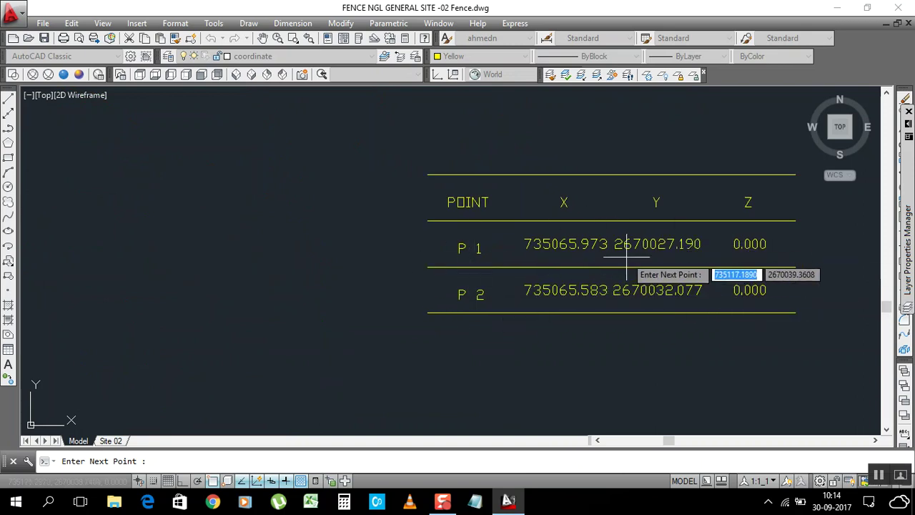
pyautogui.scroll(-6, 627, 257)
pyautogui.scroll(6, 419, 251)
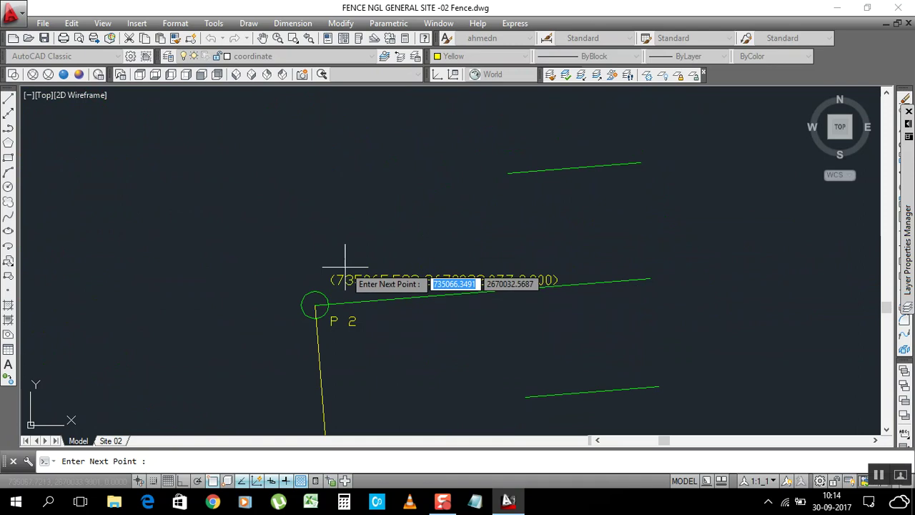
# Pick the next fence corner as P3 (735065.194, 2670036.965, elevation 0.000)
pyautogui.scroll(-3, 386, 372)
pyautogui.scroll(3, 390, 354)
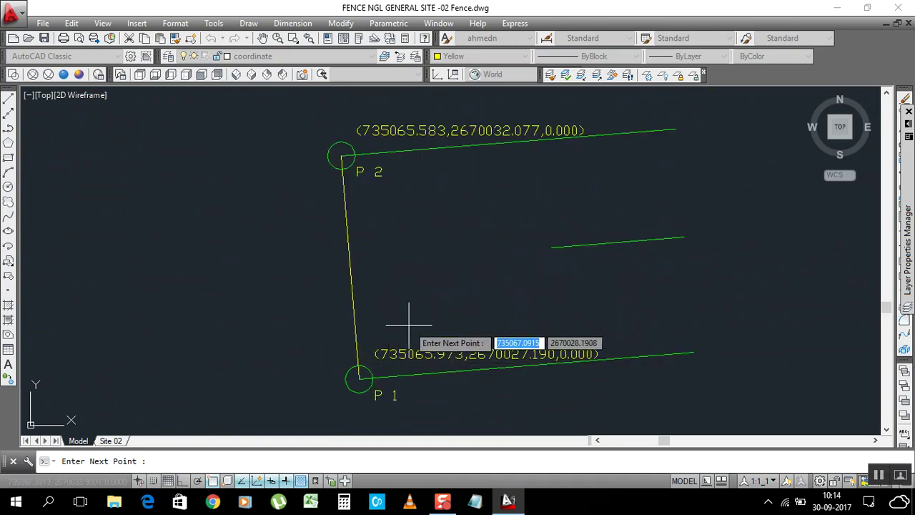
pyautogui.scroll(-3, 480, 316)
pyautogui.scroll(-3, 435, 245)
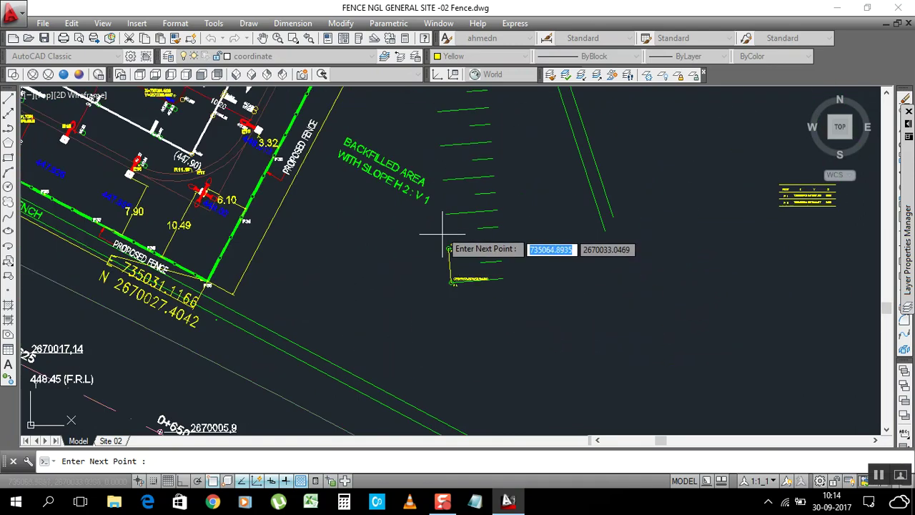
pyautogui.scroll(2, 459, 266)
pyautogui.scroll(-2, 469, 258)
pyautogui.scroll(3, 470, 257)
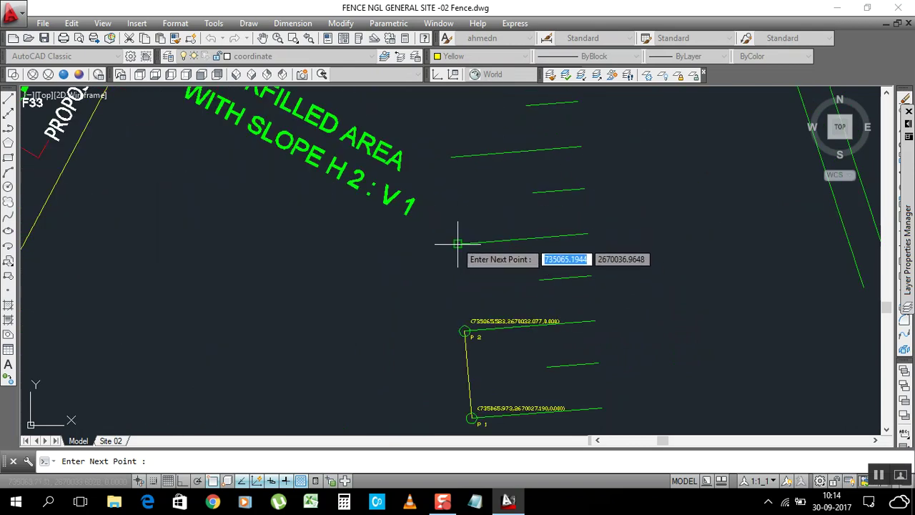
pyautogui.click(458, 245)
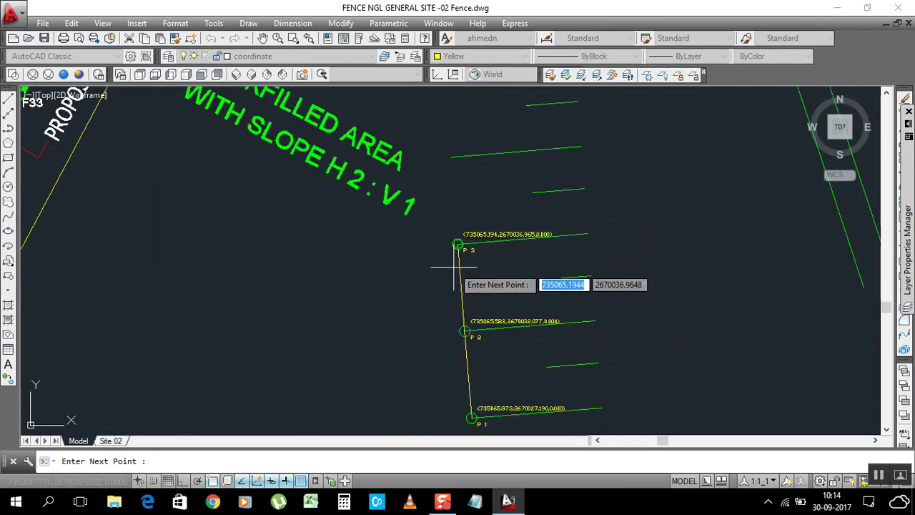
pyautogui.scroll(3, 446, 241)
pyautogui.scroll(-6, 333, 229)
pyautogui.scroll(-3, 332, 228)
pyautogui.scroll(3, 565, 246)
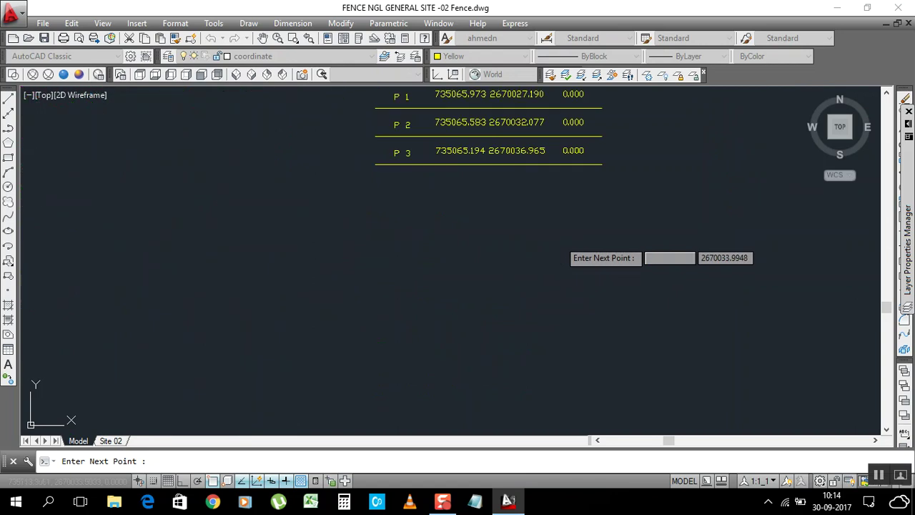
pyautogui.scroll(3, 419, 153)
pyautogui.scroll(-2, 451, 193)
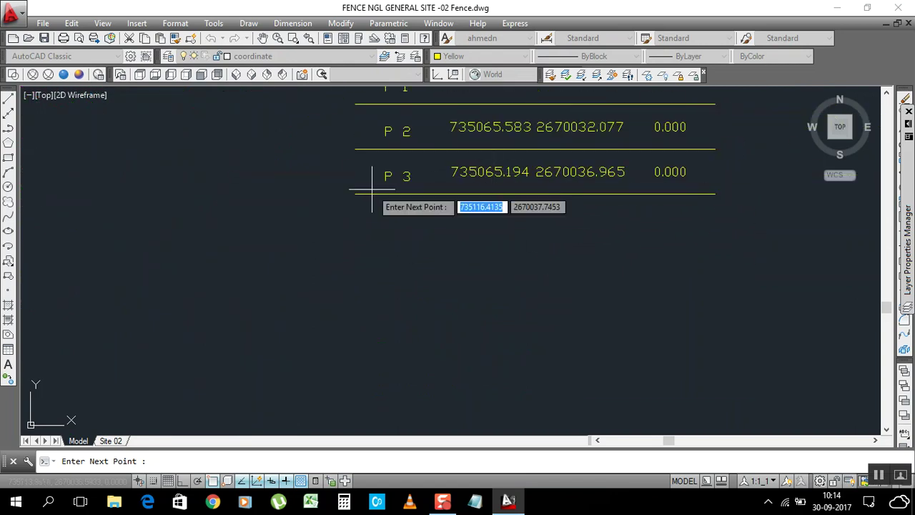
pyautogui.scroll(-3, 554, 248)
pyautogui.scroll(-3, 555, 248)
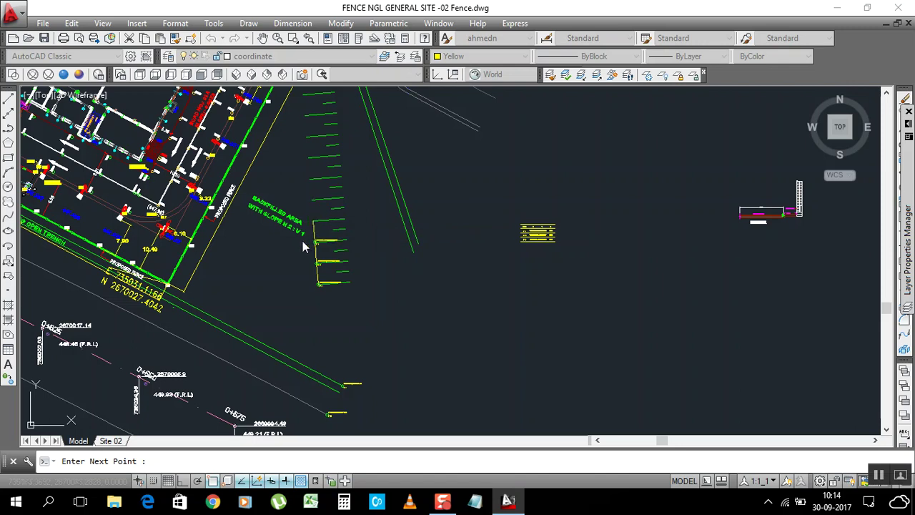
# Place the next fence points up the left side, snapping to the tick ends
pyautogui.click(312, 200)
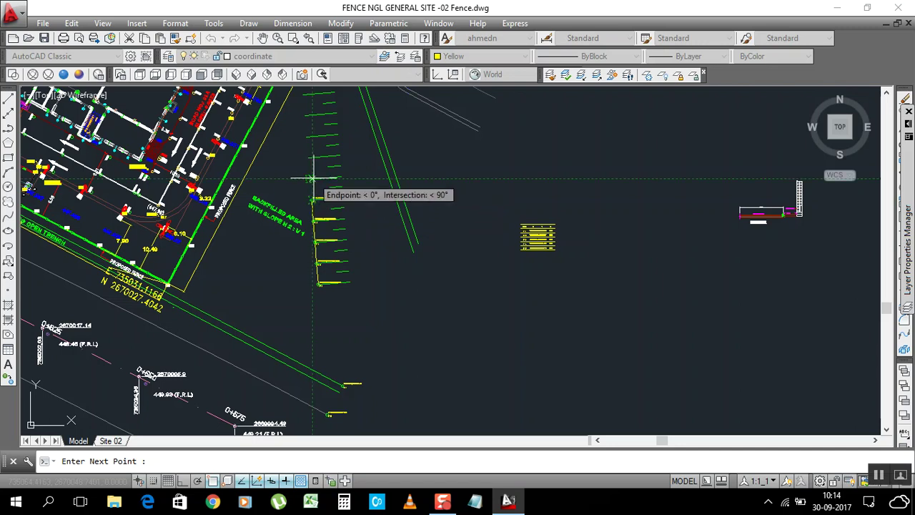
pyautogui.click(312, 178)
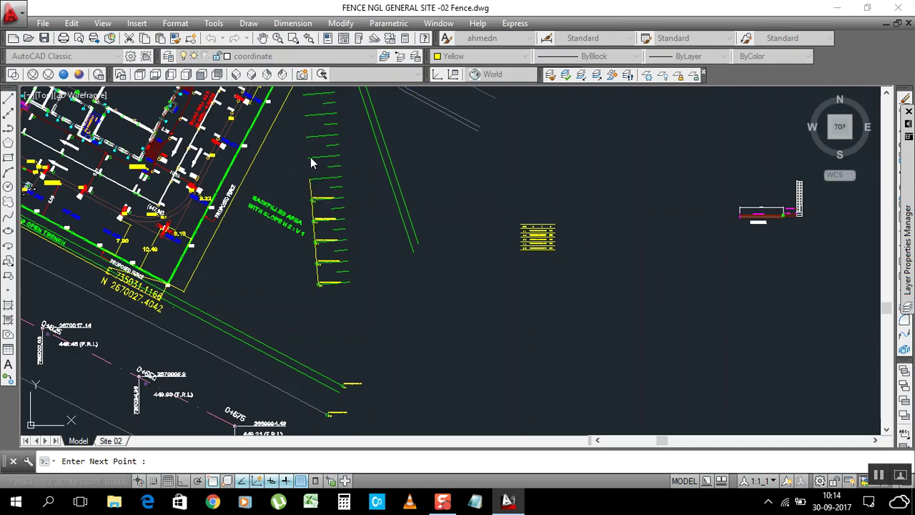
pyautogui.press('Return')
pyautogui.click(309, 157)
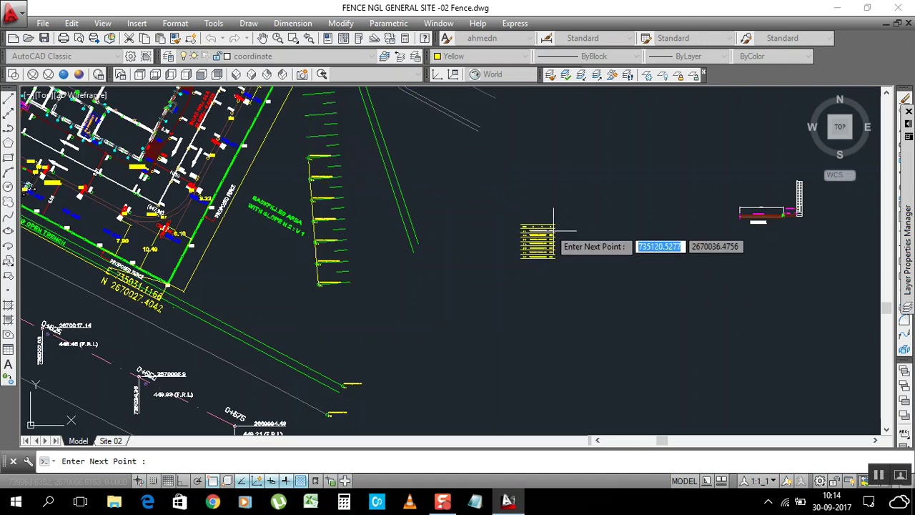
pyautogui.scroll(10, 554, 230)
pyautogui.scroll(-9, 541, 286)
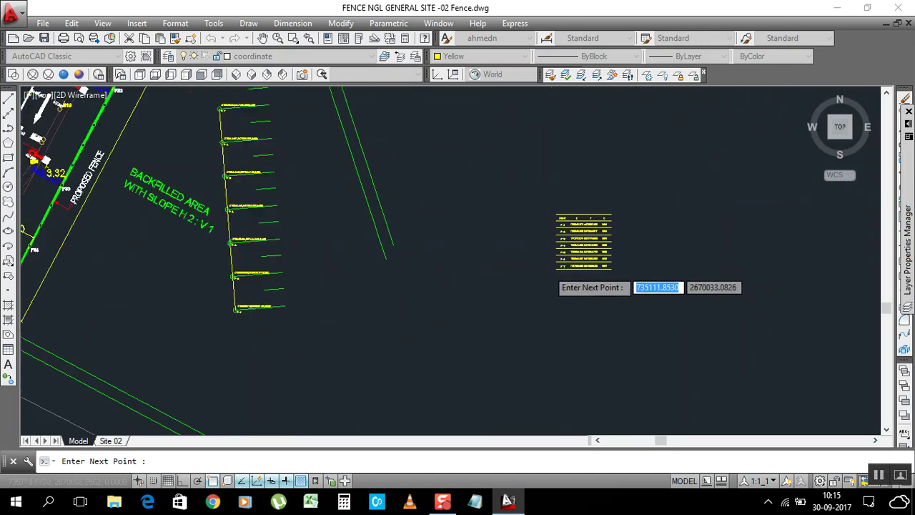
pyautogui.scroll(-3, 338, 196)
pyautogui.scroll(8, 331, 168)
pyautogui.scroll(-4, 371, 244)
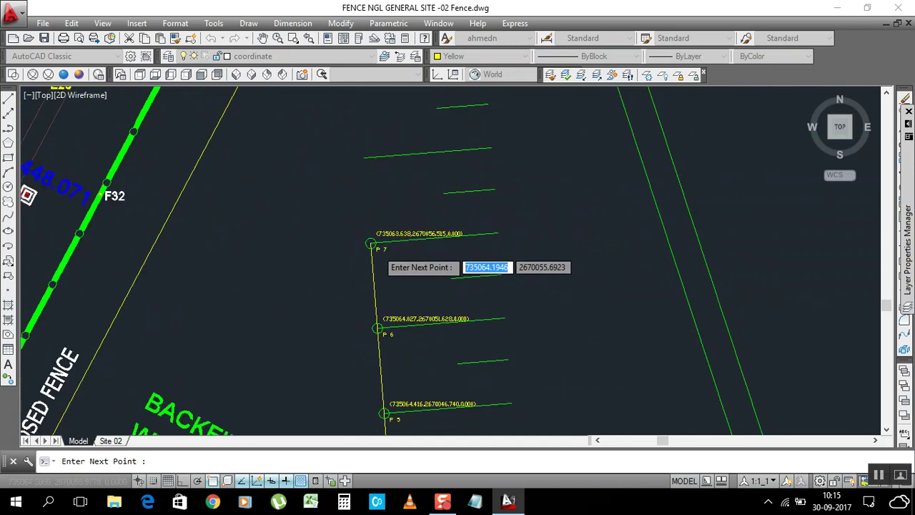
pyautogui.scroll(-2, 383, 264)
# Place fence point P9 and the next points along the top beside the green line
pyautogui.click(367, 148)
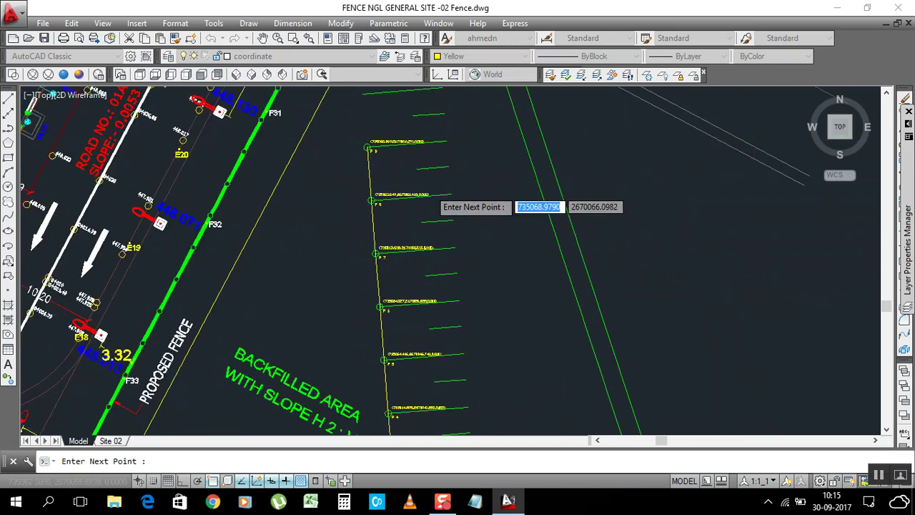
pyautogui.scroll(-3, 379, 204)
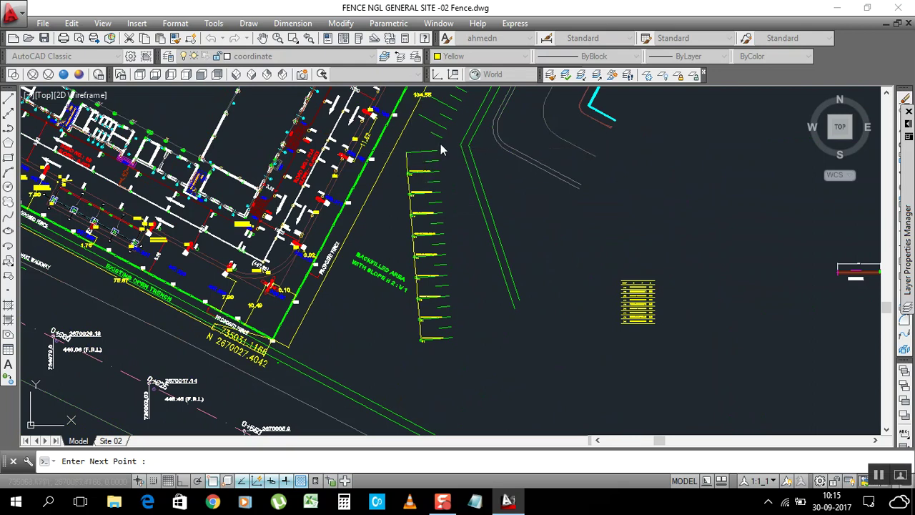
pyautogui.click(461, 146)
pyautogui.scroll(5, 473, 152)
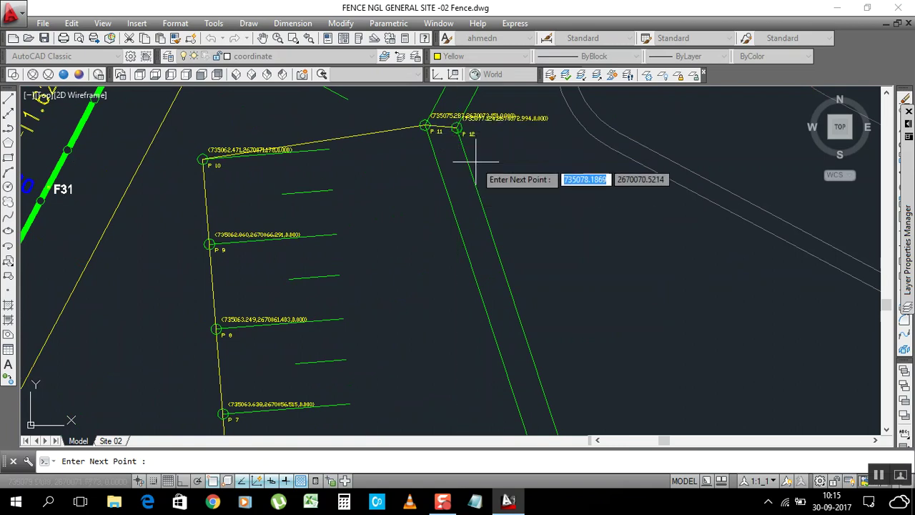
pyautogui.scroll(-6, 476, 150)
pyautogui.scroll(2, 489, 236)
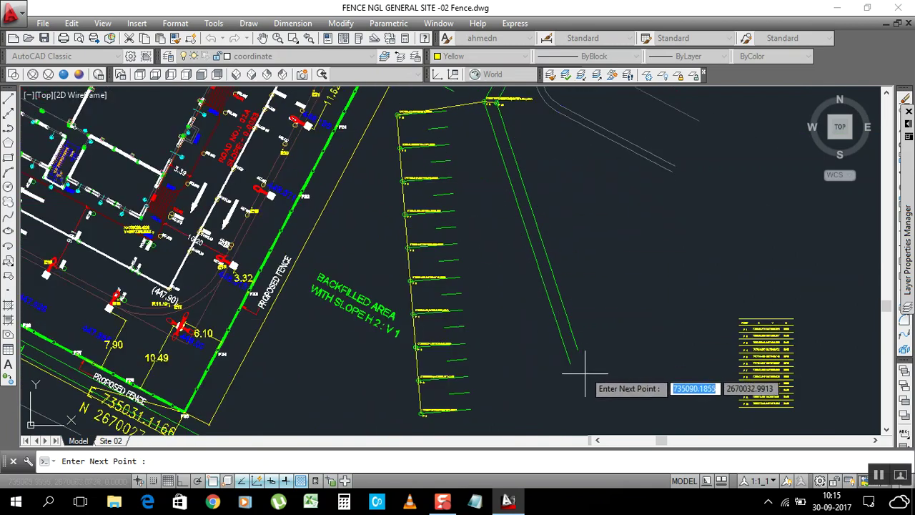
# Place points P13–P15 and check the table ends at P 16 (735107.006, 2670070.289)
pyautogui.click(576, 354)
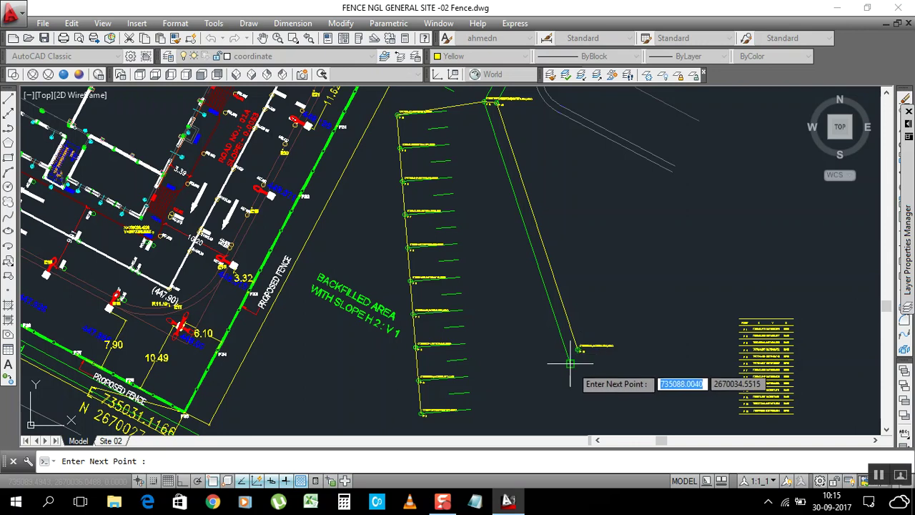
pyautogui.click(571, 362)
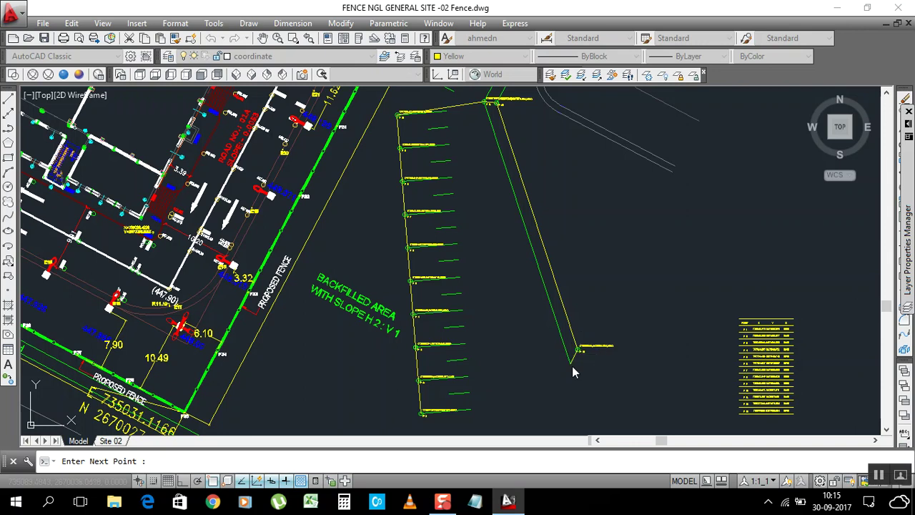
pyautogui.click(672, 173)
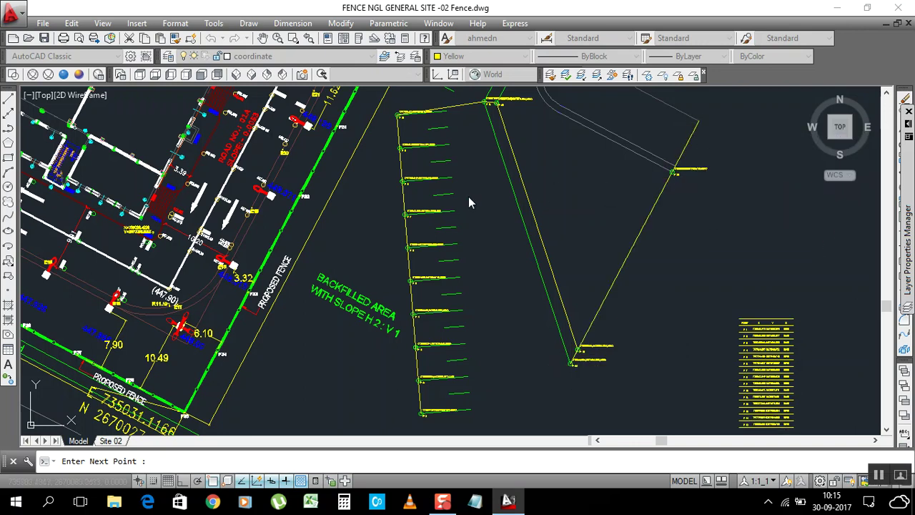
pyautogui.scroll(-1, 463, 197)
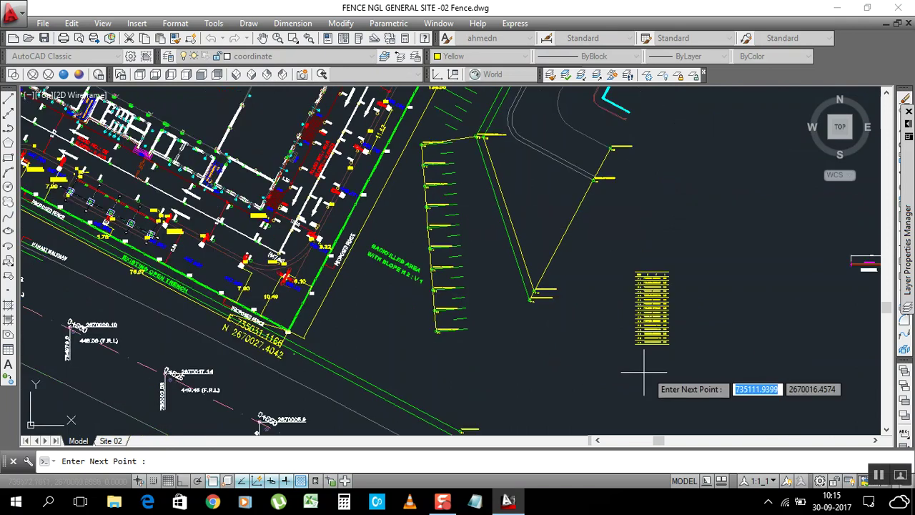
pyautogui.scroll(8, 643, 372)
pyautogui.scroll(-2, 627, 324)
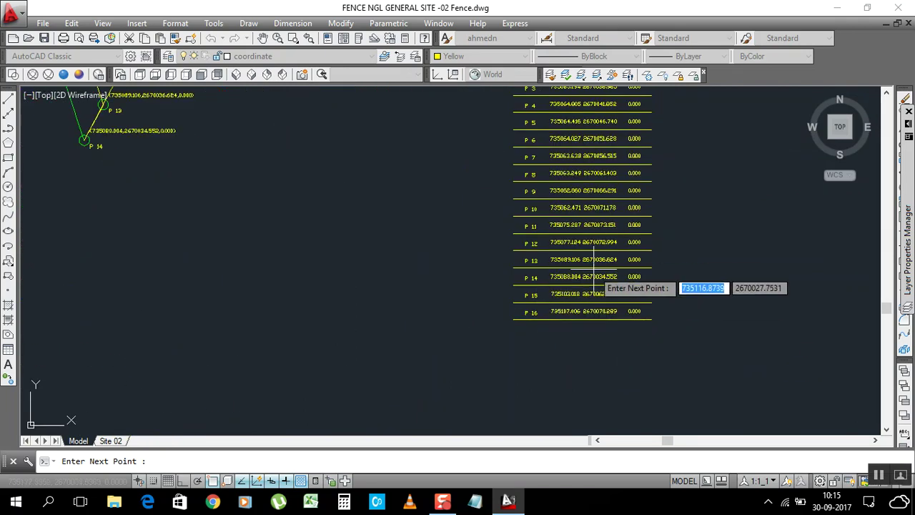
pyautogui.scroll(-2, 572, 307)
pyautogui.scroll(1, 601, 304)
pyautogui.scroll(4, 501, 351)
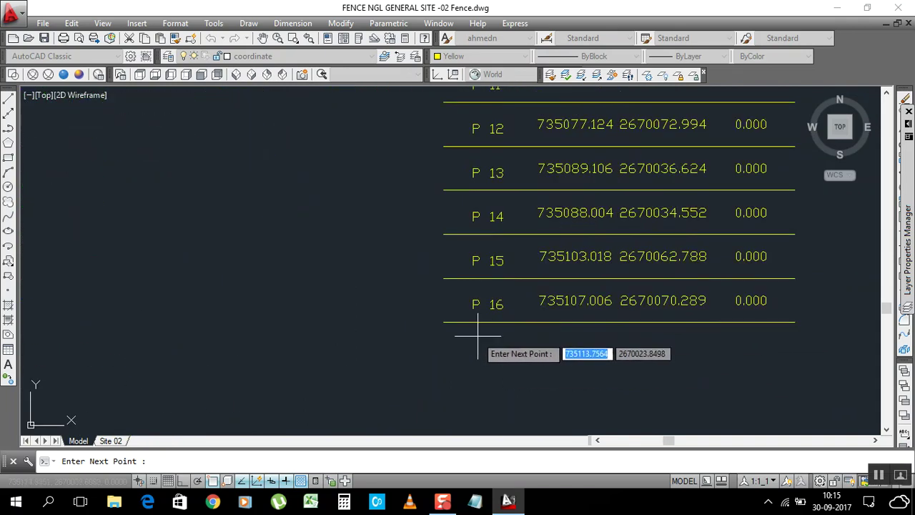
pyautogui.scroll(-9, 493, 311)
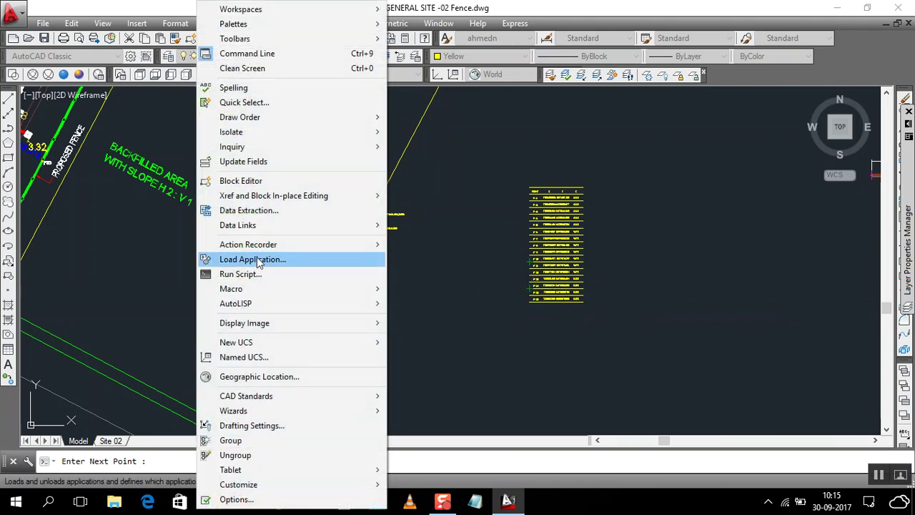
# Browse the lisp routines in Load Application and close the dialog without loading anything
pyautogui.click(252, 259)
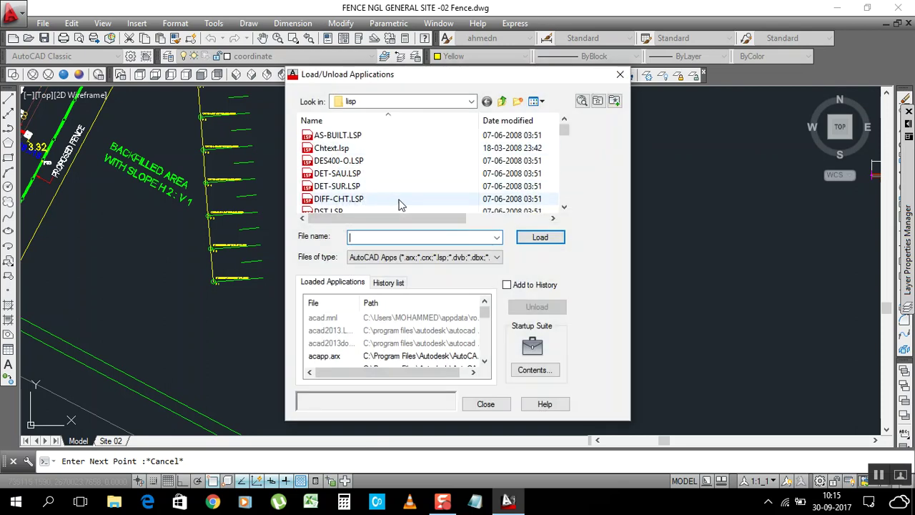
pyautogui.scroll(-4, 372, 198)
pyautogui.scroll(-10, 369, 199)
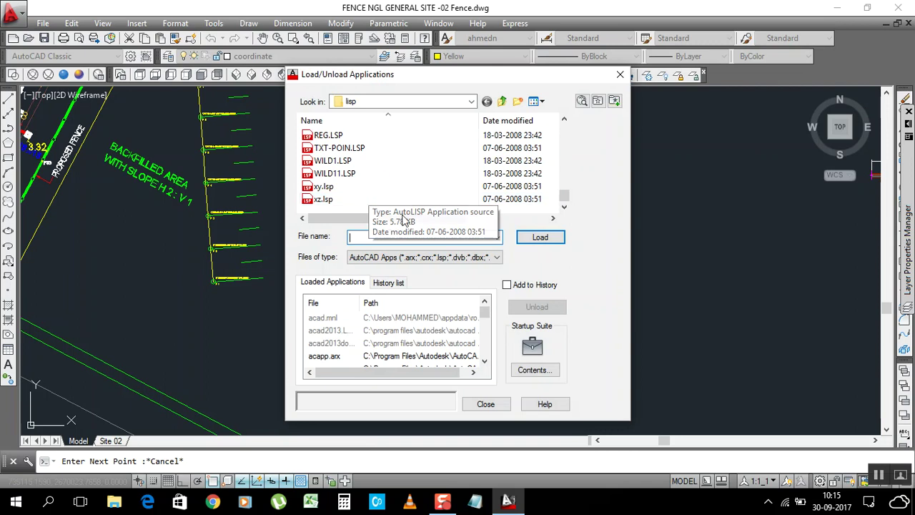
pyautogui.click(620, 76)
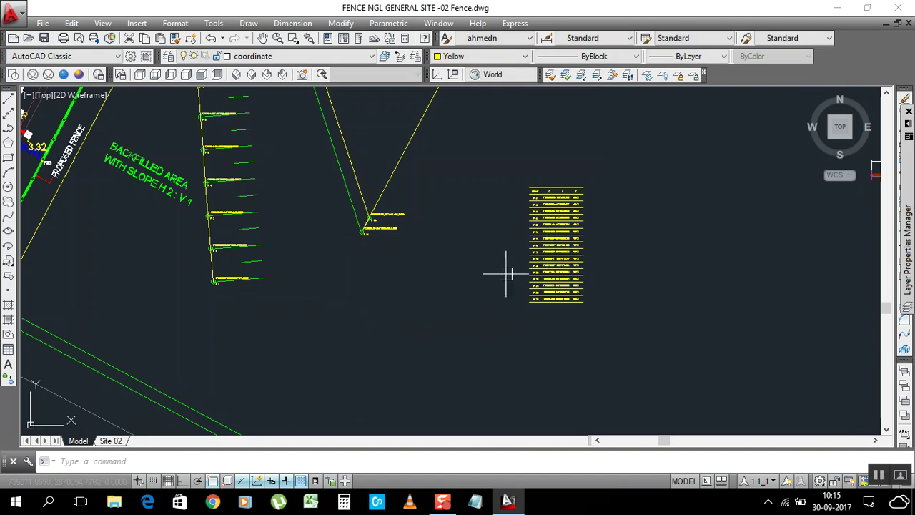
pyautogui.scroll(5, 609, 262)
pyautogui.scroll(-6, 513, 256)
pyautogui.scroll(2, 590, 247)
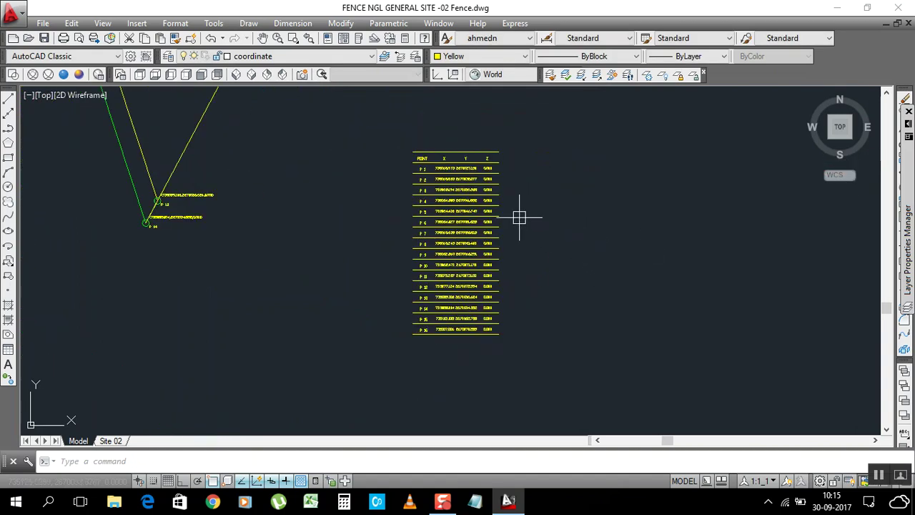